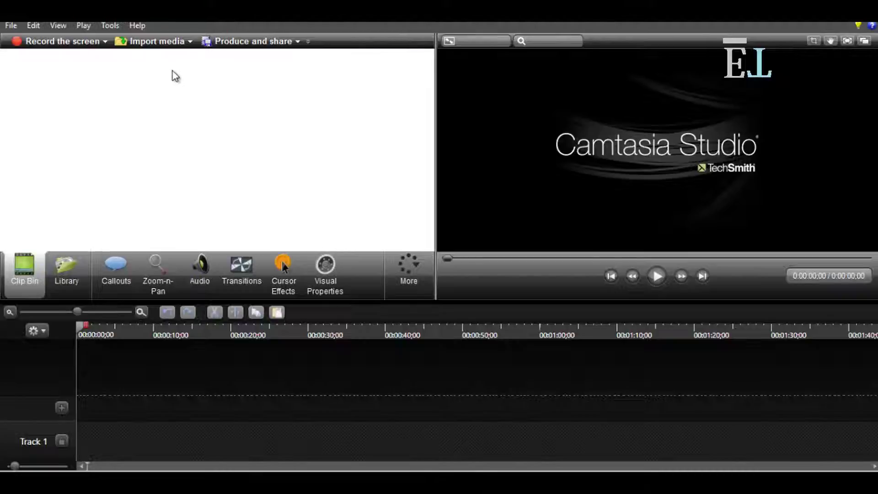
Import intro entratrick.mp4 from the Desktop and select it in the Clip Bin
click(165, 45)
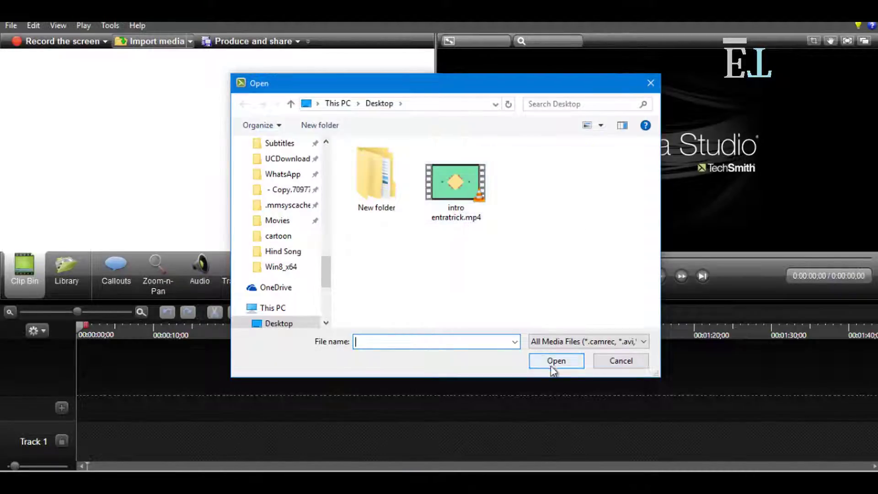
click(466, 187)
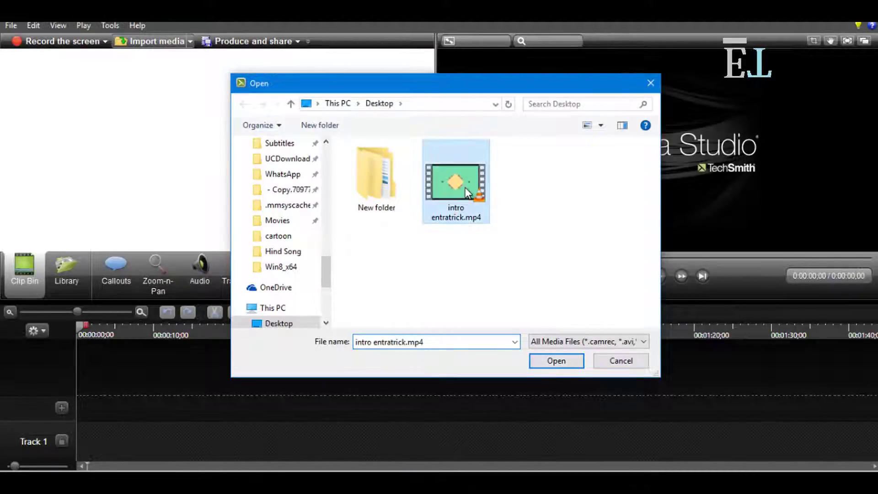
click(565, 361)
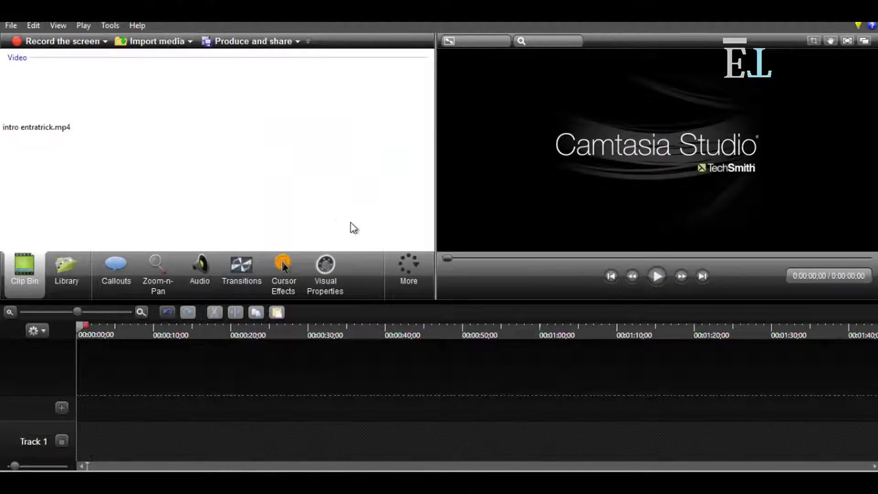
click(43, 95)
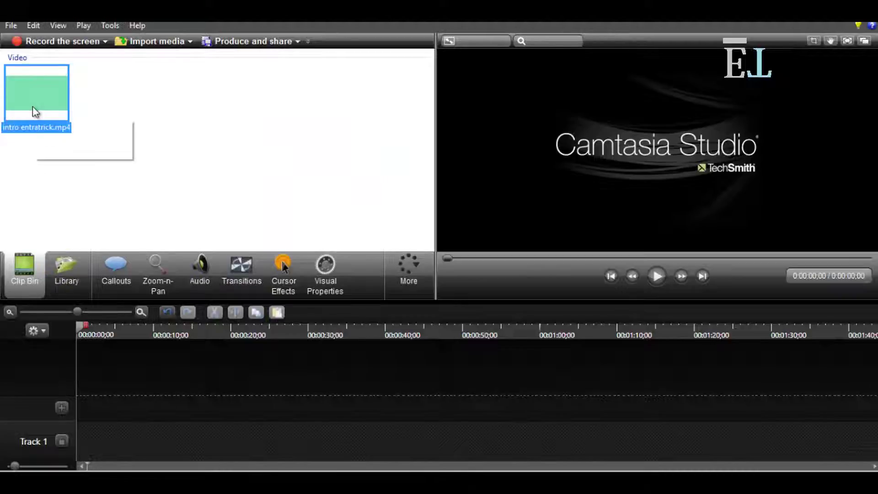
Drop the intro clip onto the timeline and set the dimensions to 1280 x 720 YouTube & Screencast (16:9)
drag(33, 112, 93, 407)
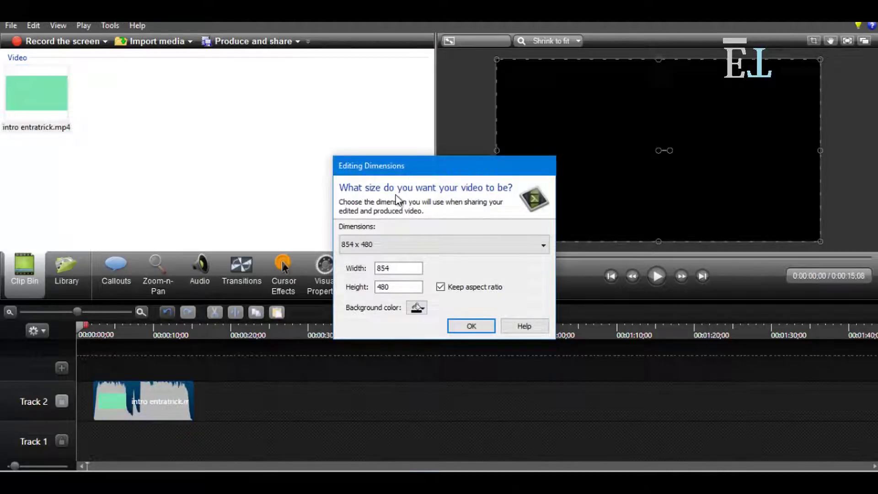
click(435, 247)
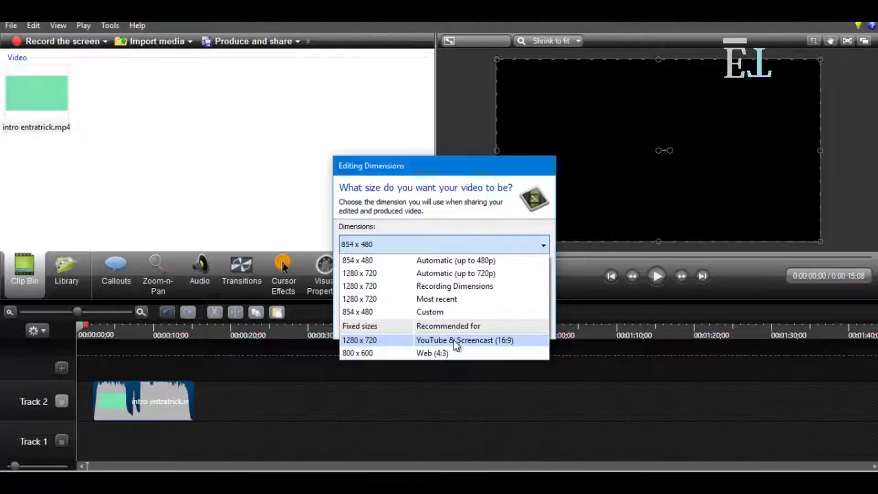
click(480, 339)
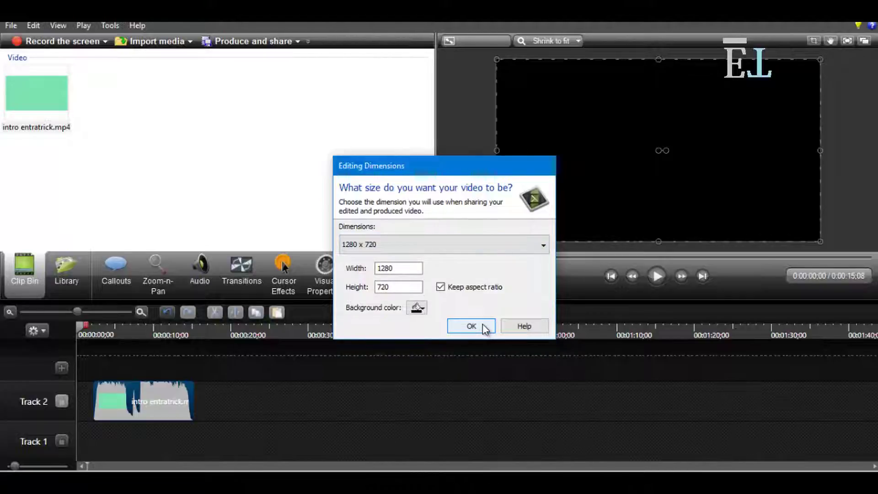
click(484, 327)
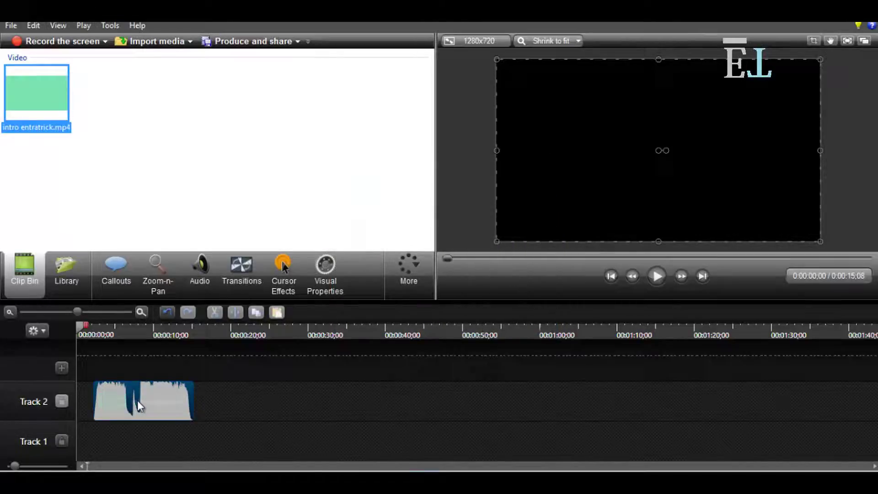
Move the Track 2 clip to 0:00 and preview it, pausing at about 0:00:05;17
drag(138, 399, 106, 399)
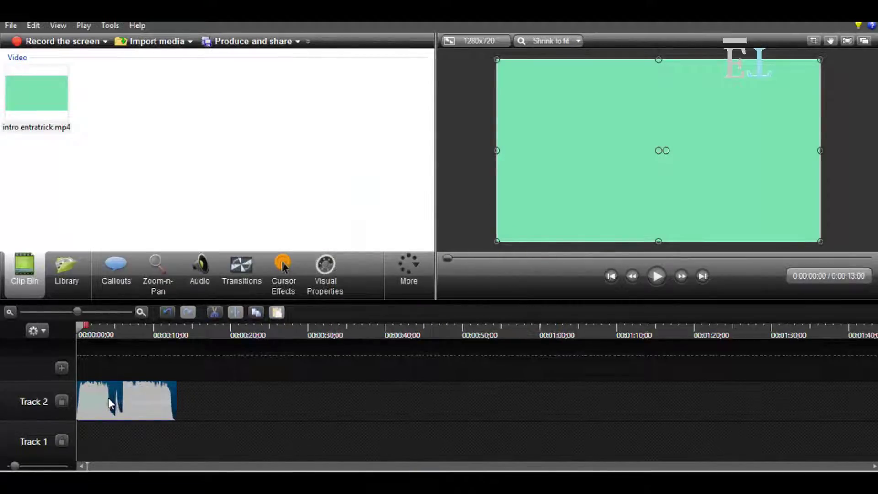
click(655, 280)
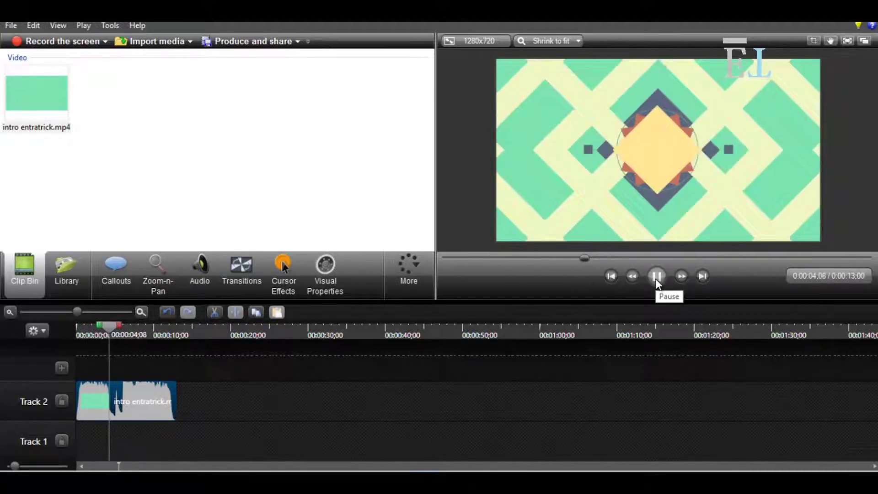
click(655, 279)
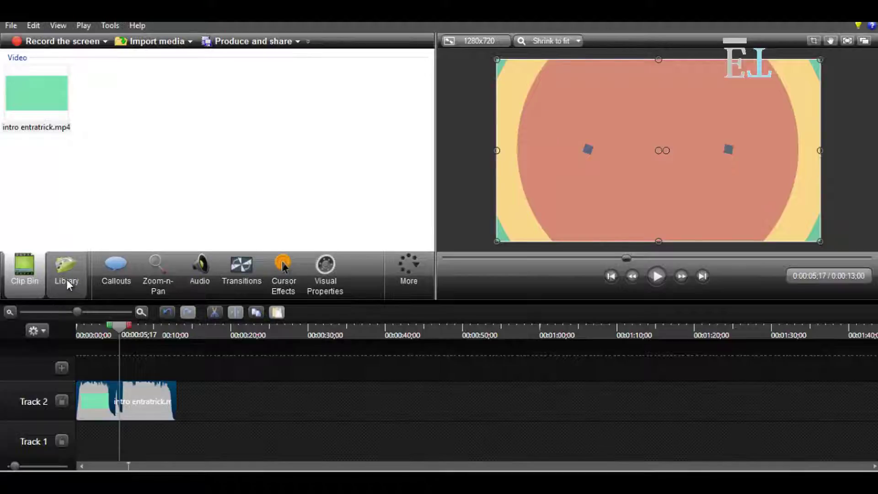
Add a wide arrow callout at the left of the preview and shorten it to about three seconds
click(113, 264)
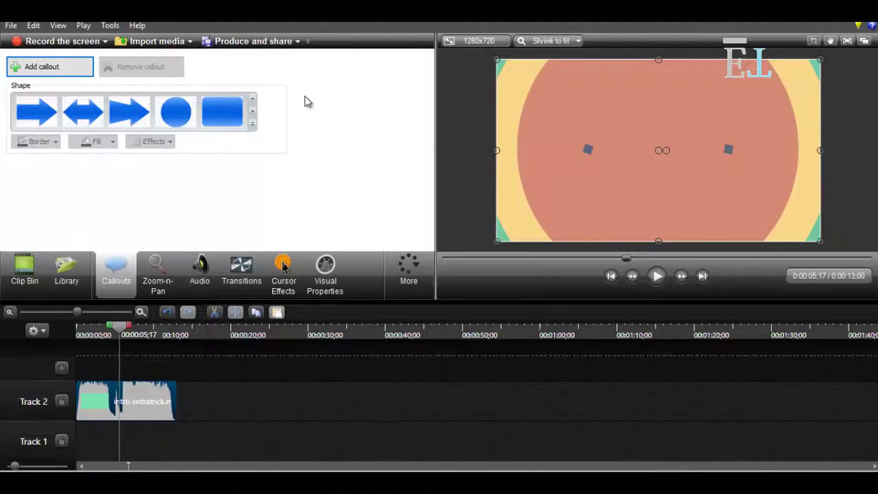
click(252, 123)
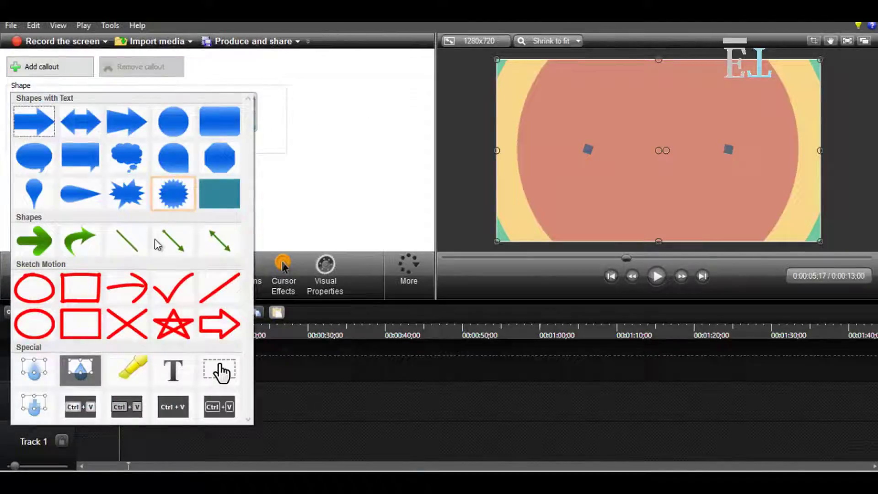
click(36, 122)
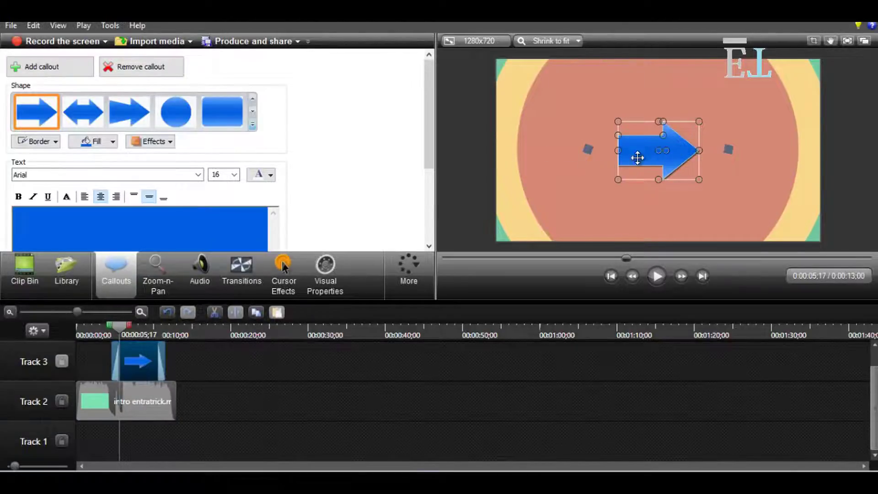
drag(637, 152, 533, 158)
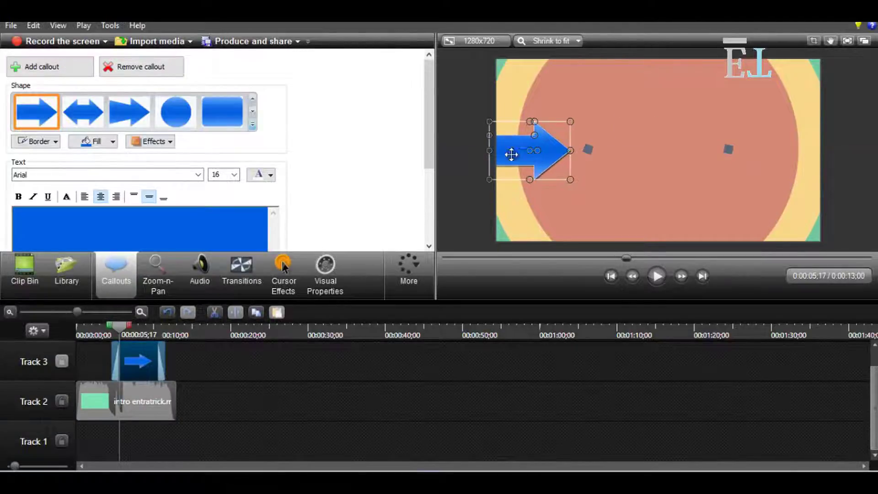
click(140, 113)
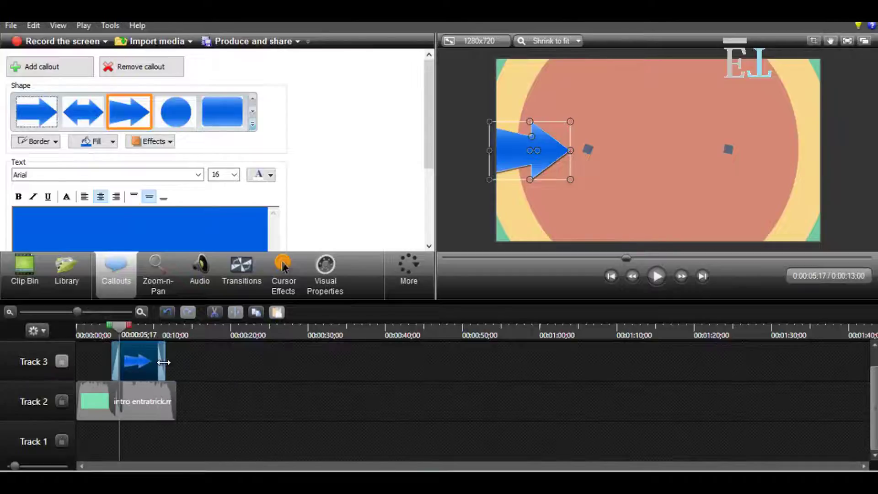
drag(163, 363, 130, 359)
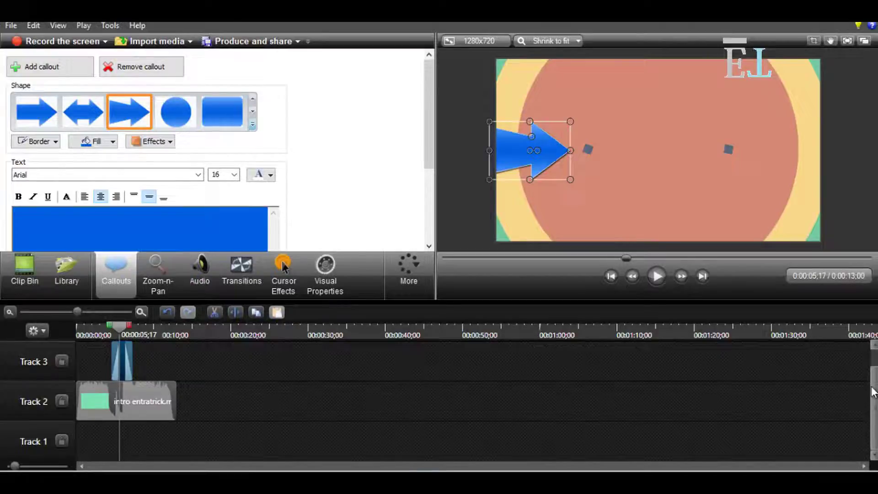
Add a second wide arrow callout at the right edge of the preview and list the callout shapes
scroll(870, 393, up, 1)
click(140, 351)
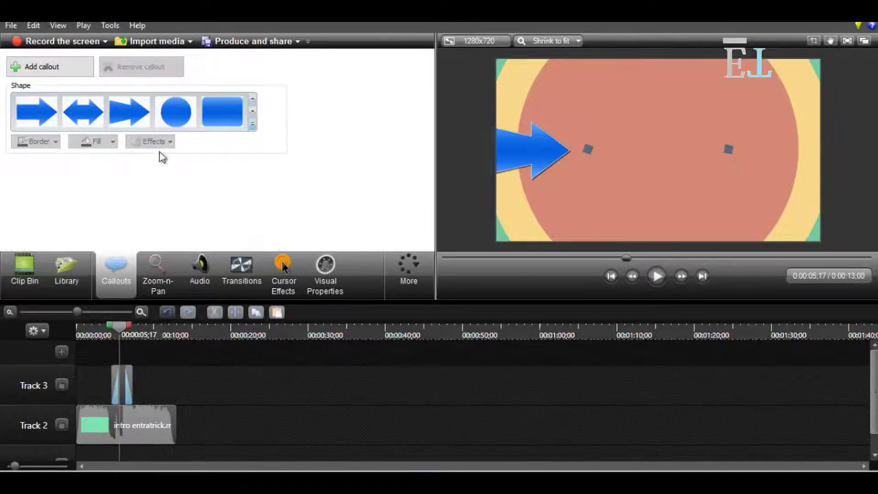
click(137, 106)
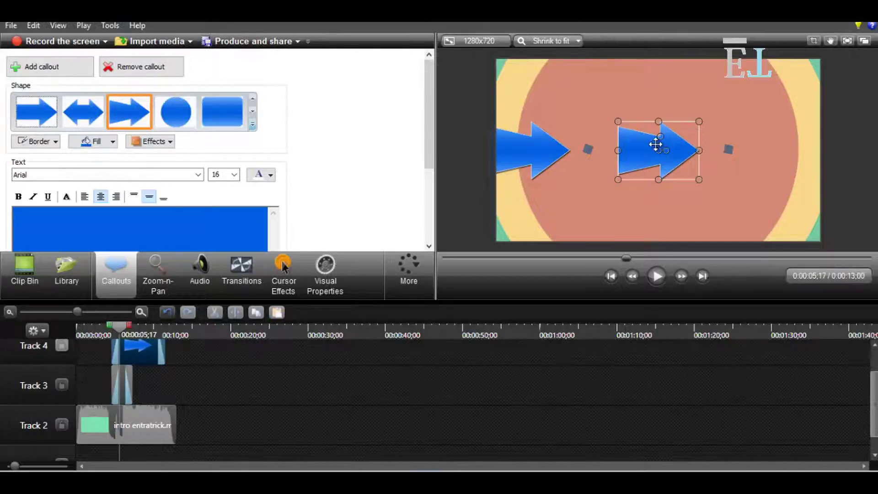
drag(657, 143, 786, 157)
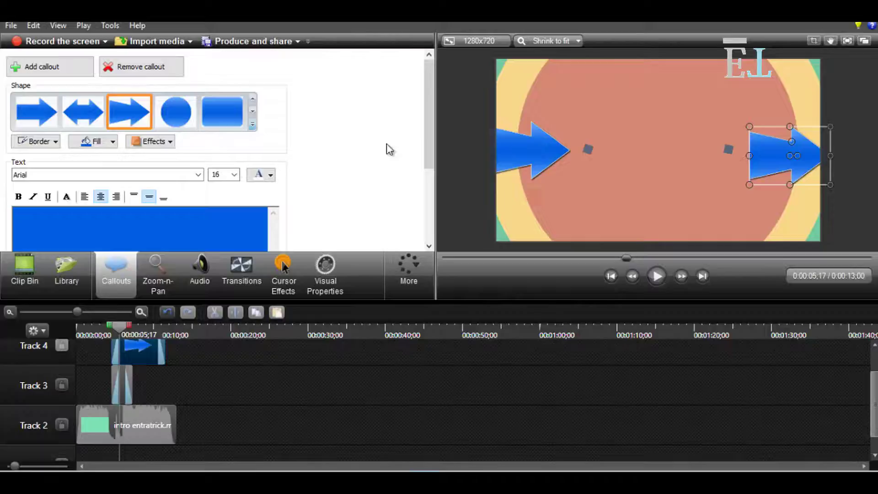
mouse_move(431, 139)
mouse_down()
mouse_move(425, 216)
mouse_move(427, 146)
mouse_up()
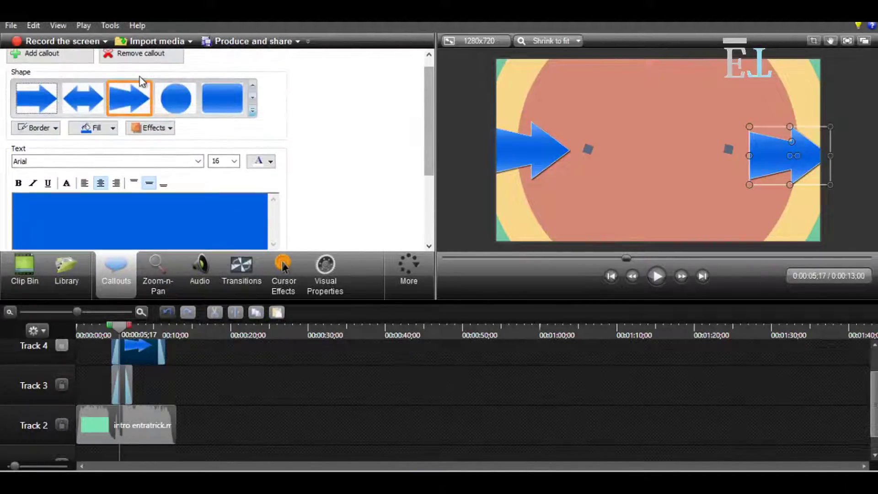
click(252, 110)
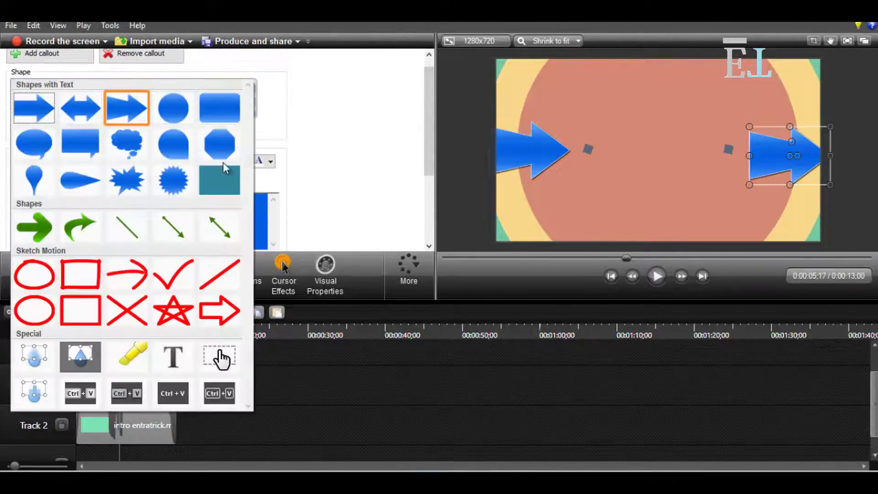
Turn the callout into a blur and stretch it to cover the left blue arrow
click(35, 352)
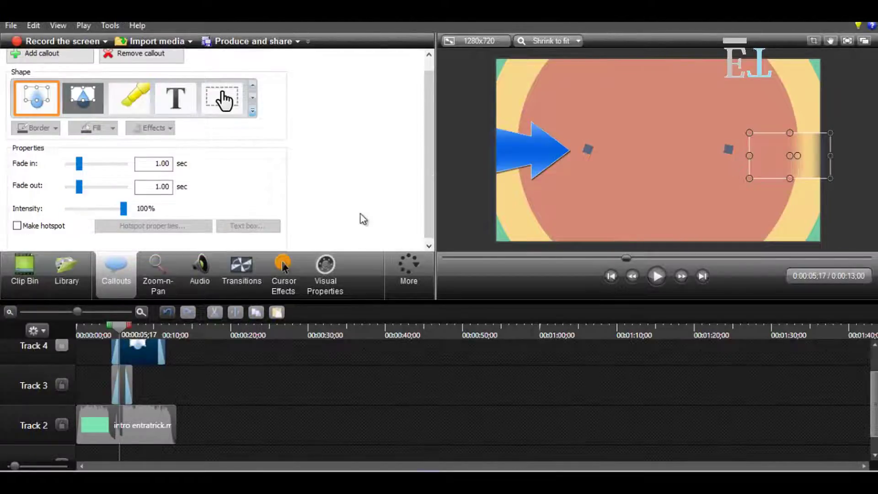
drag(788, 155, 538, 188)
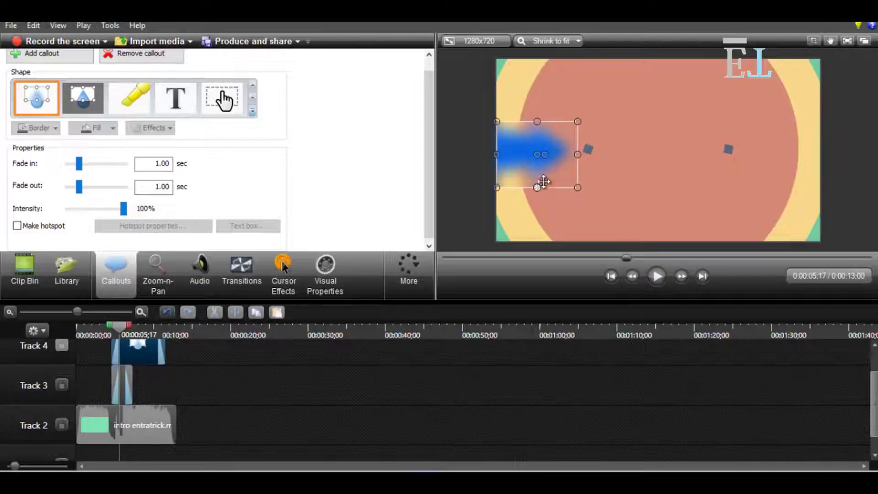
drag(577, 154, 674, 146)
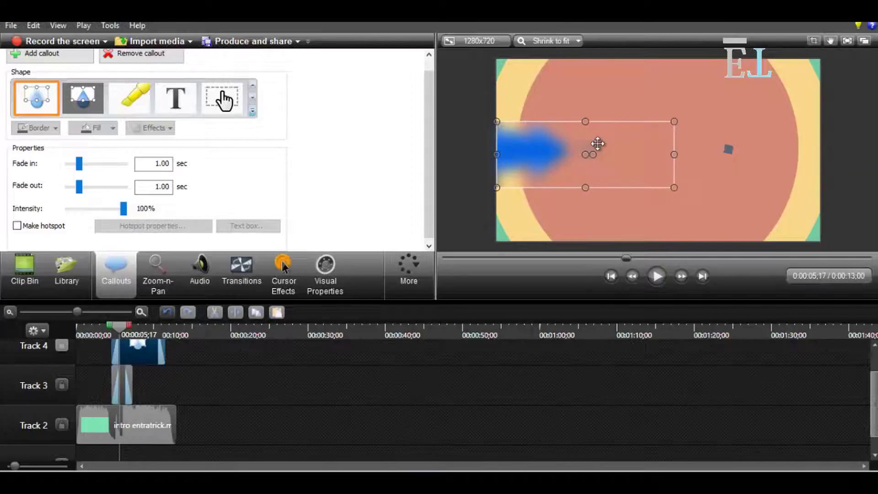
drag(594, 145, 548, 145)
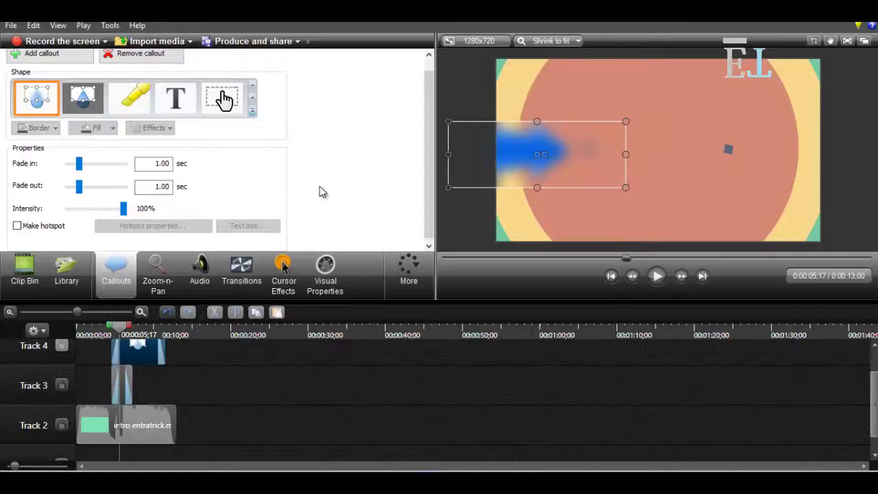
Shorten the blur callout's clip on Track 4 and nudge the blur box into place
scroll(875, 401, up, 2)
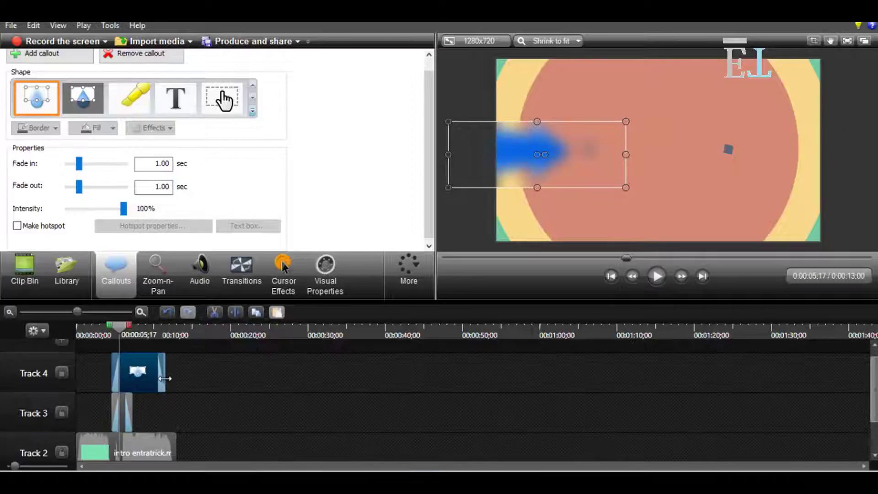
drag(162, 378, 142, 375)
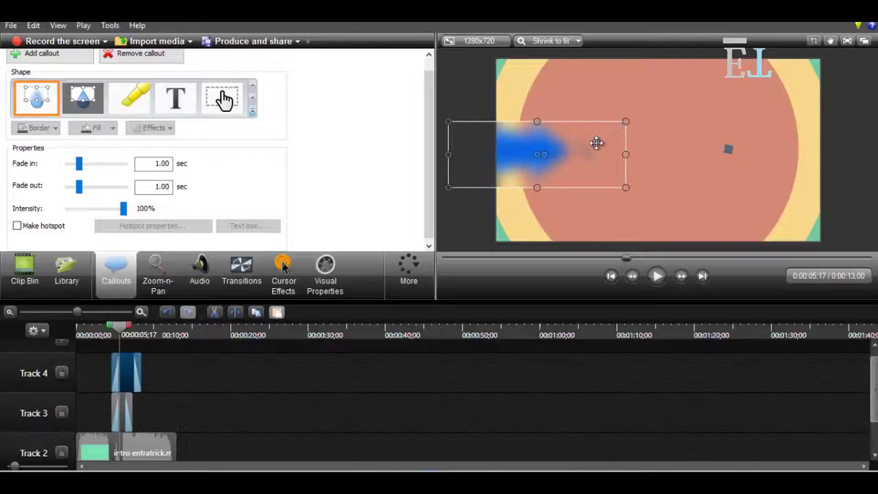
drag(596, 141, 597, 146)
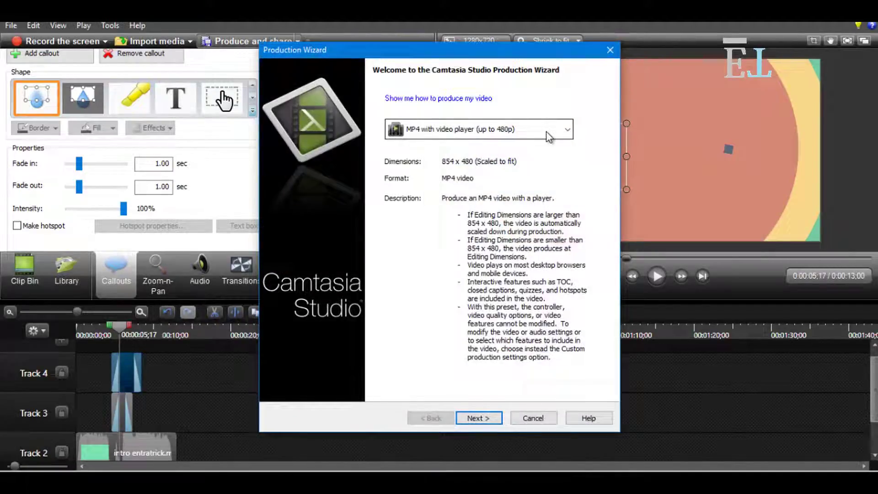
Switch production to custom settings and keep the MP4 - Flash / HTML5 player format
click(547, 133)
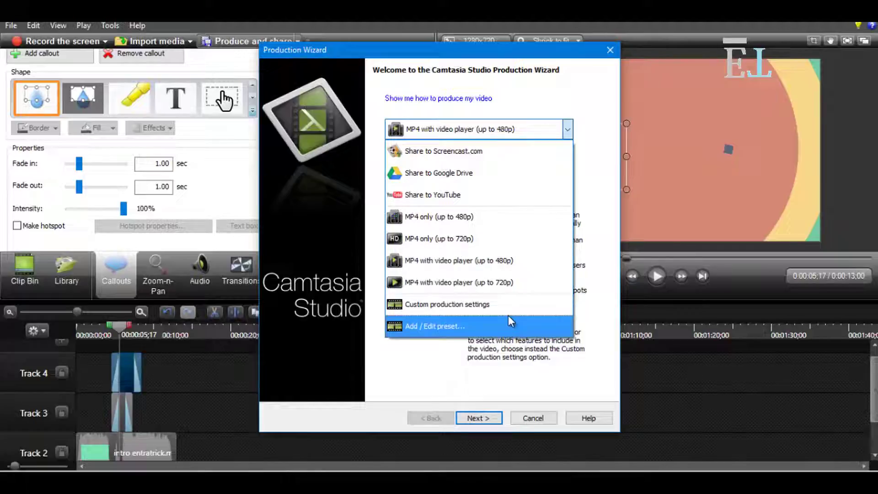
click(485, 311)
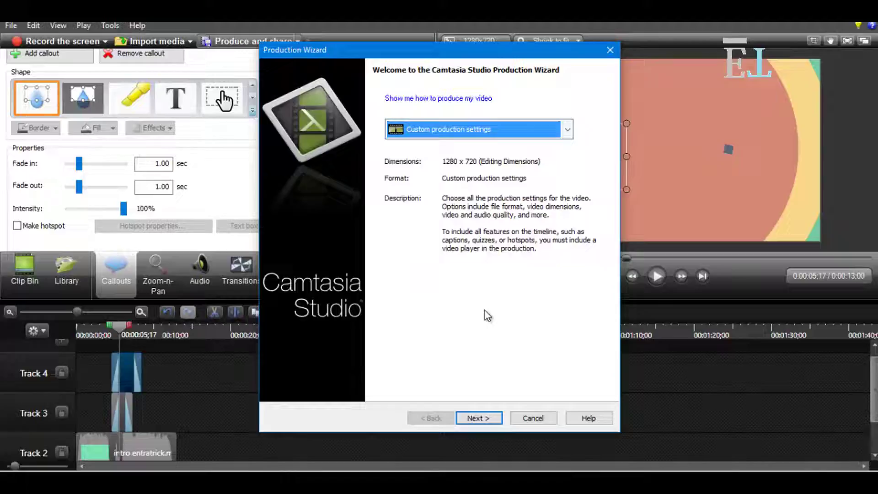
click(479, 417)
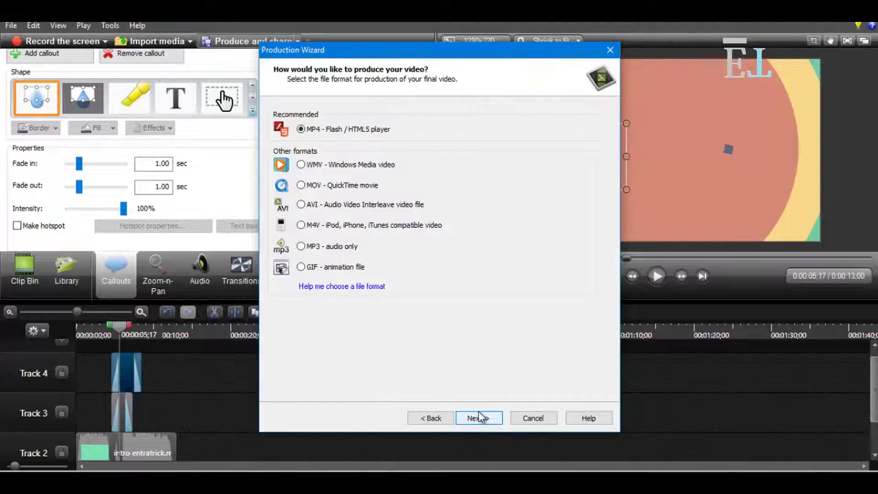
click(481, 419)
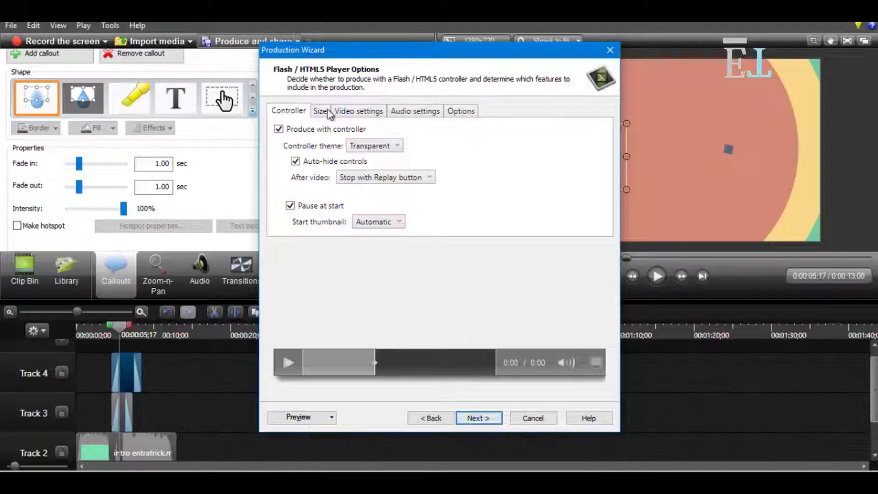
Review the Size, Video and Audio tabs, keeping the 1024 kbps audio bit rate
click(326, 112)
click(363, 111)
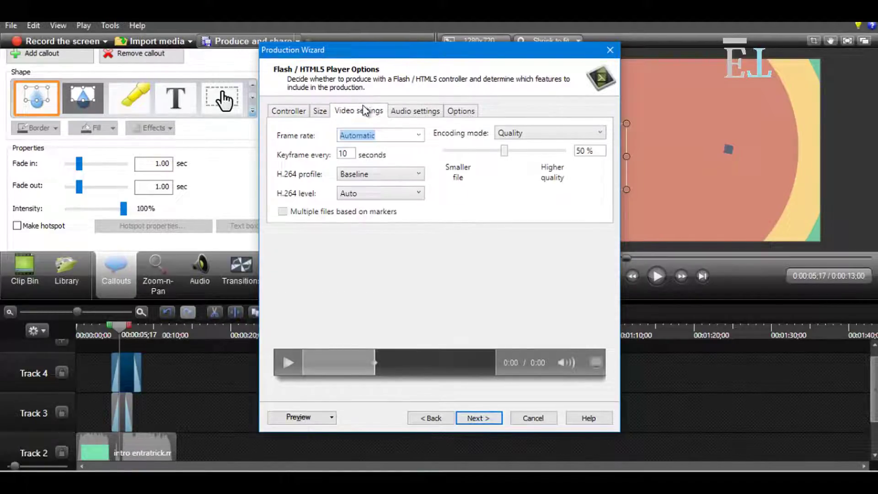
click(393, 112)
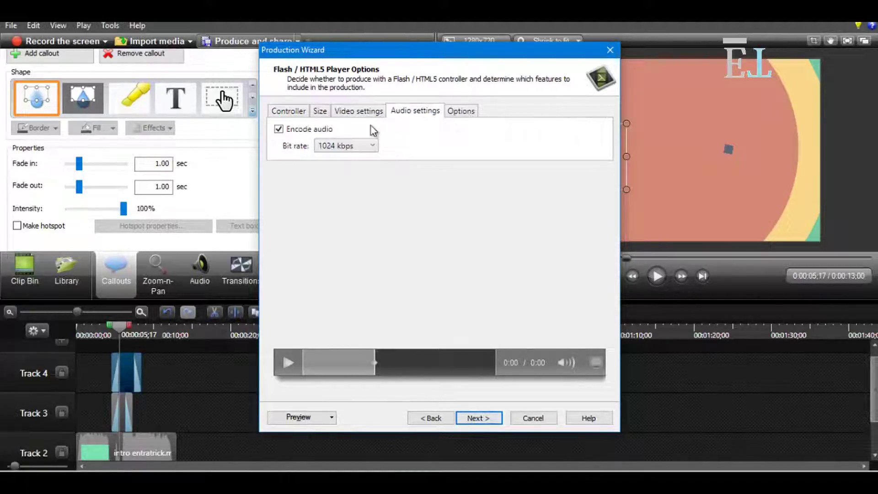
click(337, 145)
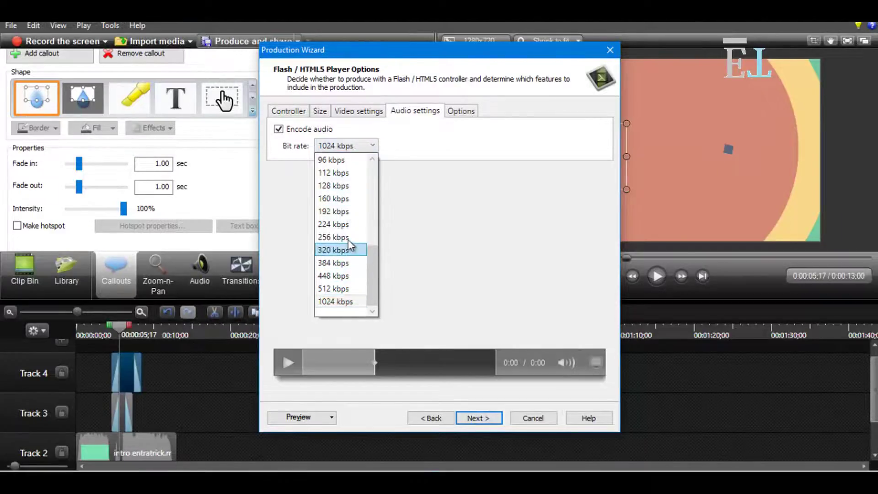
click(344, 302)
Confirm the 1280x720 output size and move on to Video Options
click(353, 111)
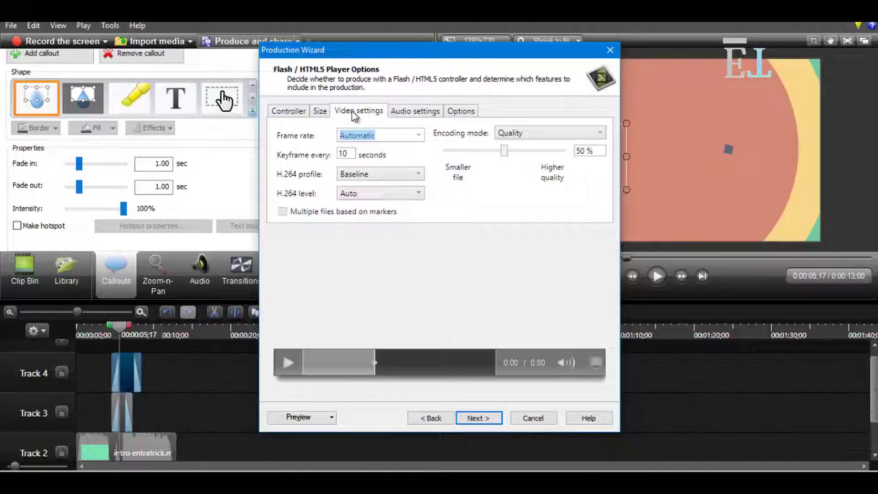
click(321, 111)
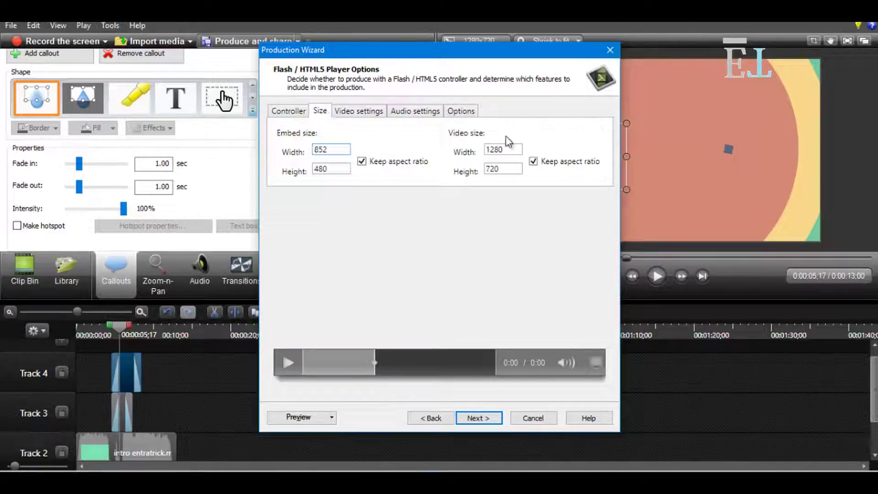
drag(510, 149, 455, 151)
click(411, 112)
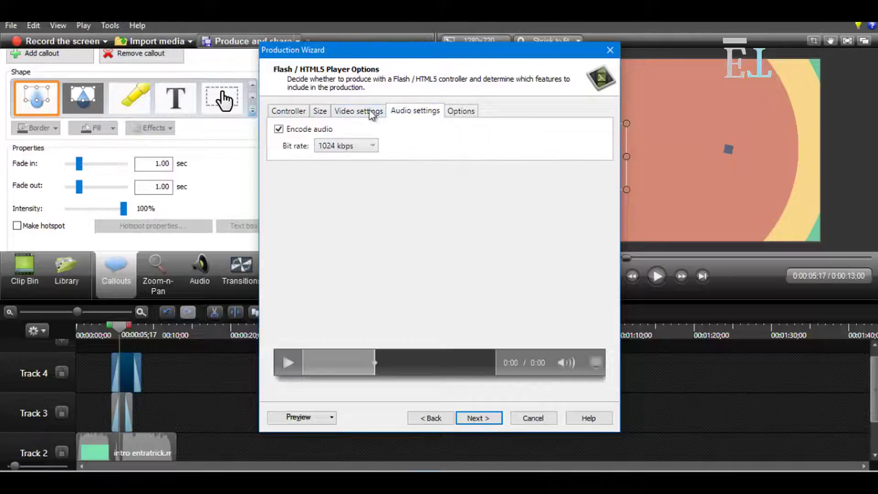
click(363, 113)
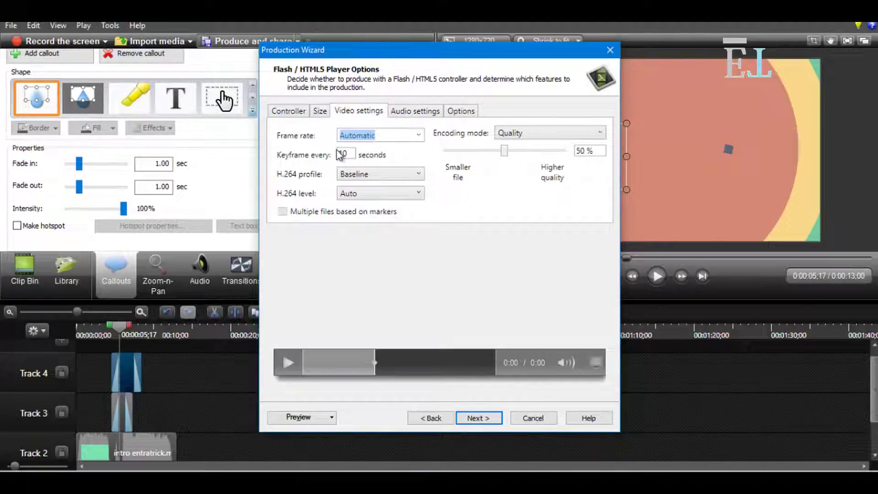
click(320, 112)
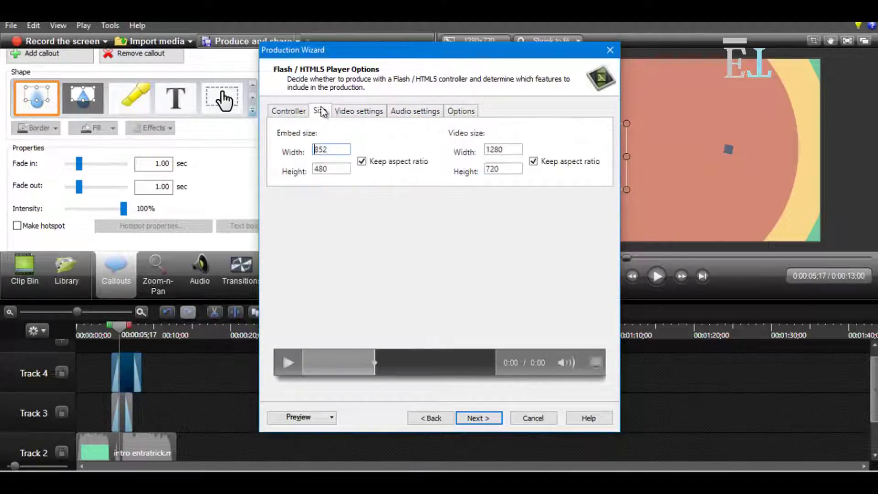
double_click(504, 150)
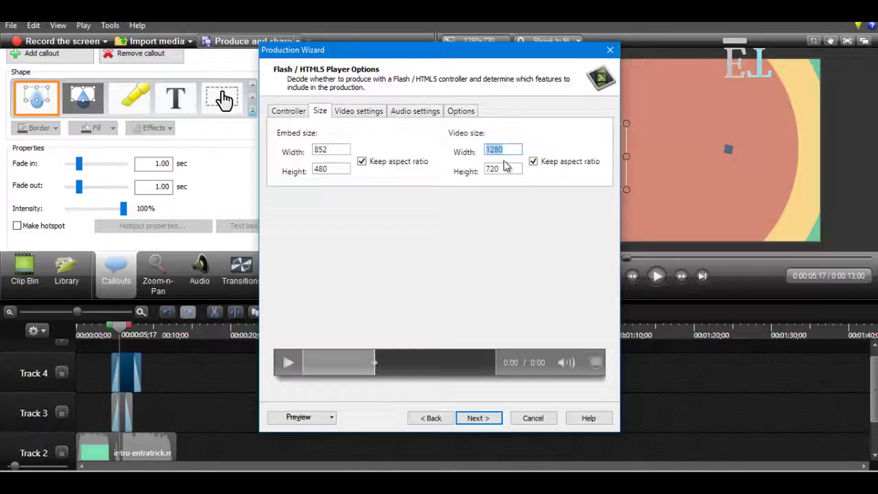
click(415, 111)
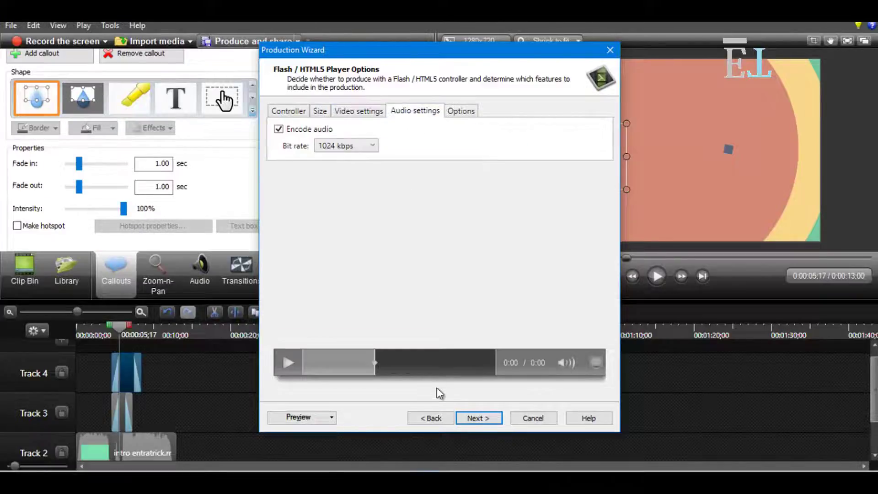
click(477, 420)
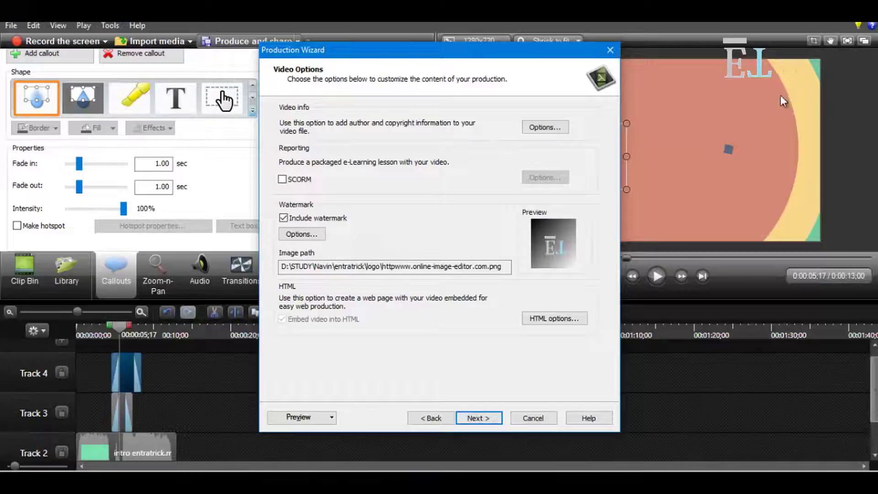
Keep the watermark enabled with the current logo image and set its opacity to 100%
click(311, 218)
click(311, 218)
click(299, 238)
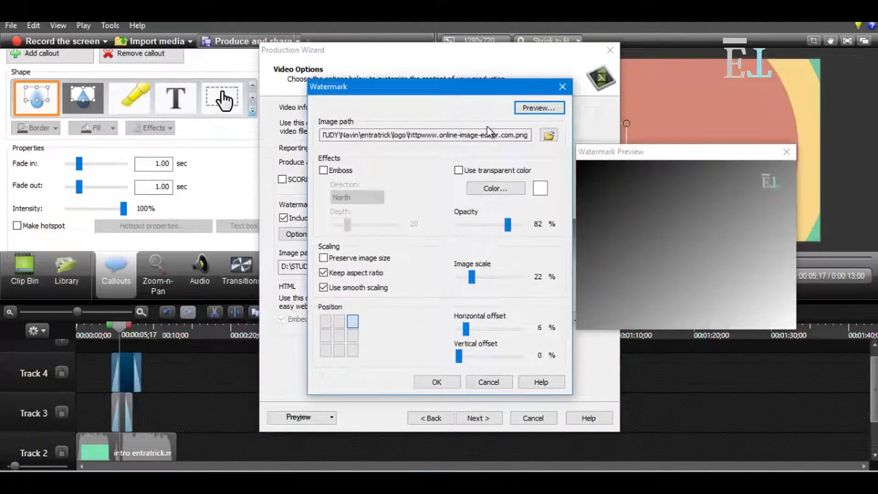
click(549, 135)
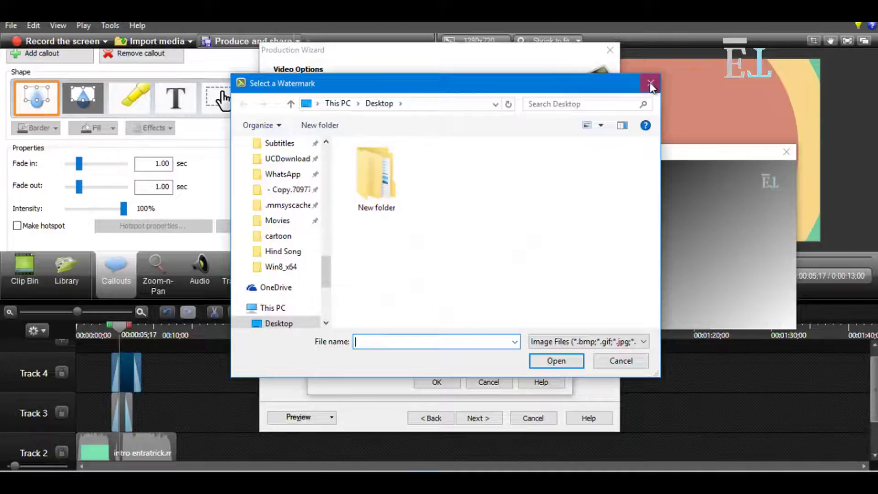
click(651, 83)
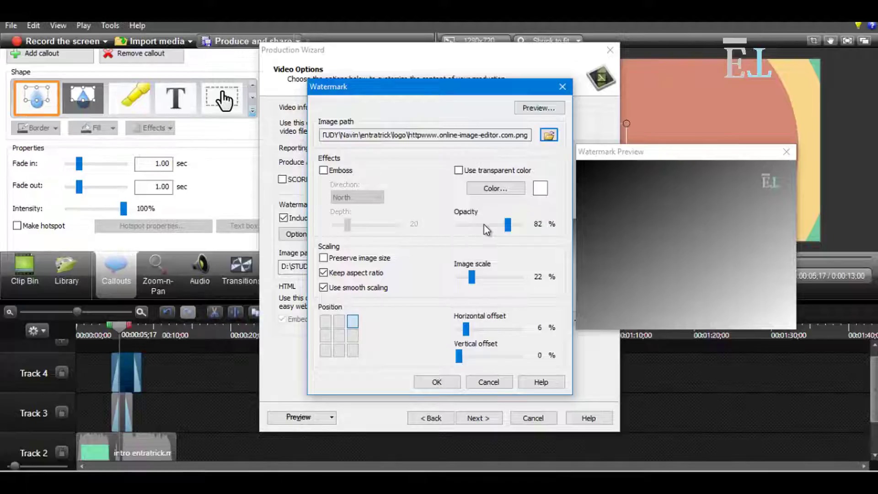
drag(507, 225, 487, 226)
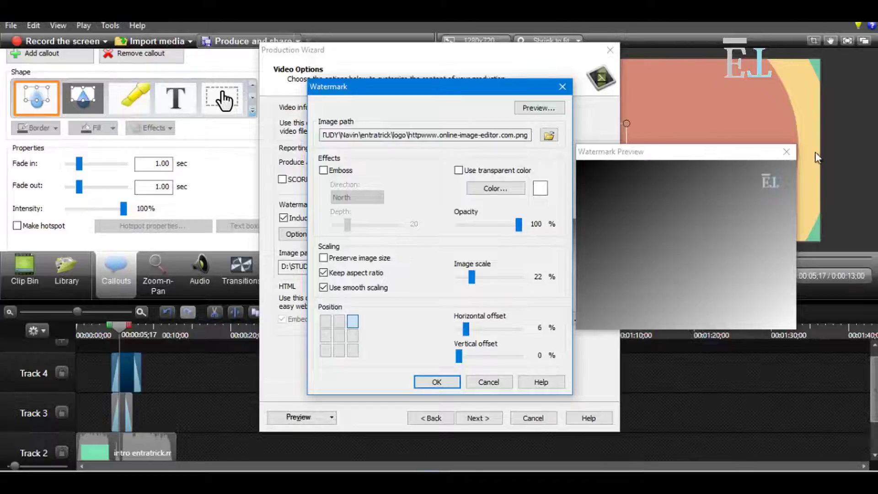
Place the logo watermark in the top-right corner with an 11% horizontal offset
click(324, 322)
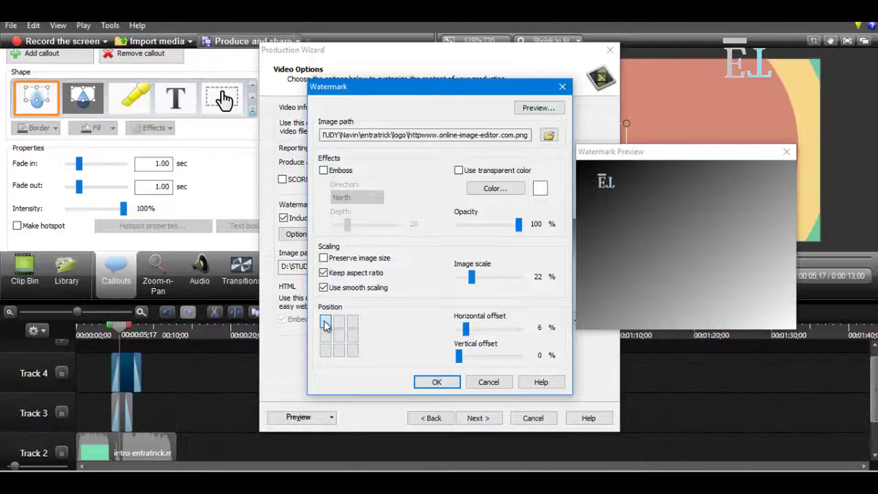
click(353, 321)
click(352, 351)
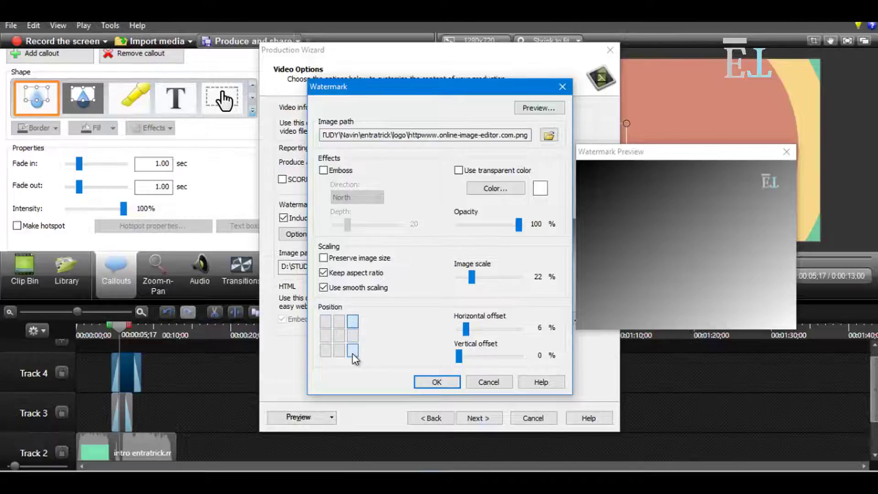
click(352, 334)
click(340, 336)
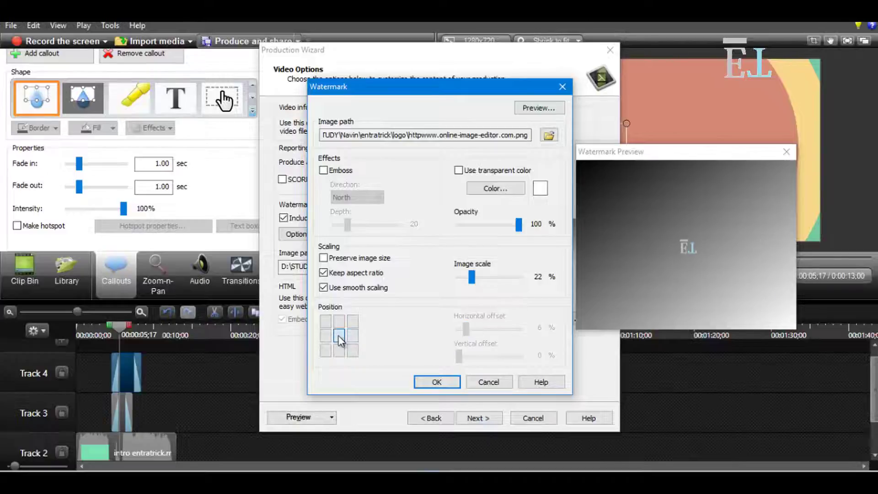
click(353, 322)
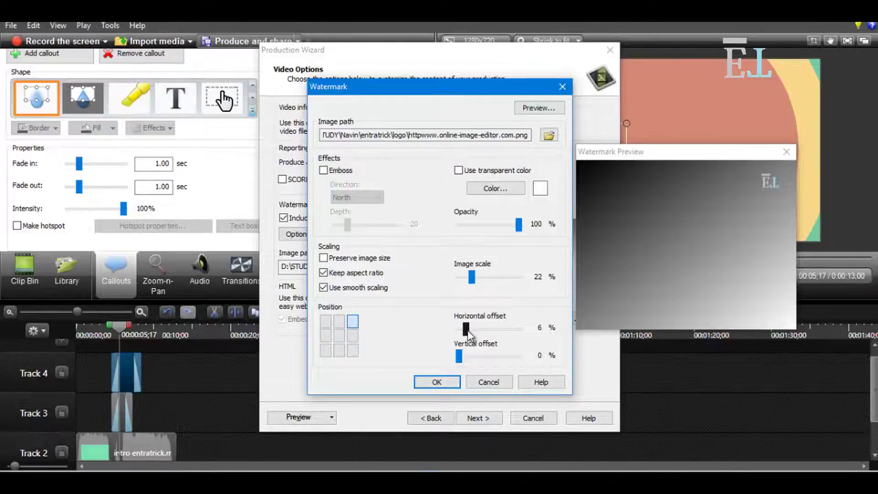
mouse_move(469, 330)
mouse_down()
mouse_move(490, 332)
mouse_move(459, 331)
mouse_move(484, 326)
mouse_move(473, 333)
mouse_up()
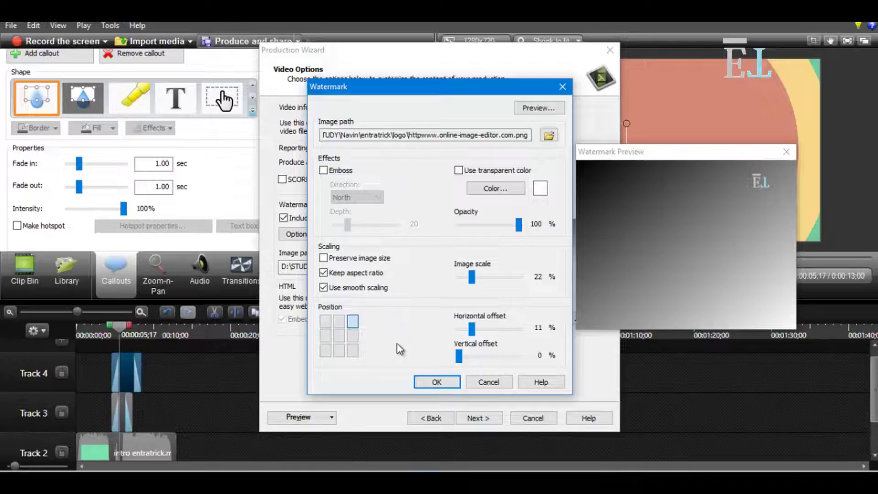
Apply the watermark settings and name the production 'entratrick'
click(440, 383)
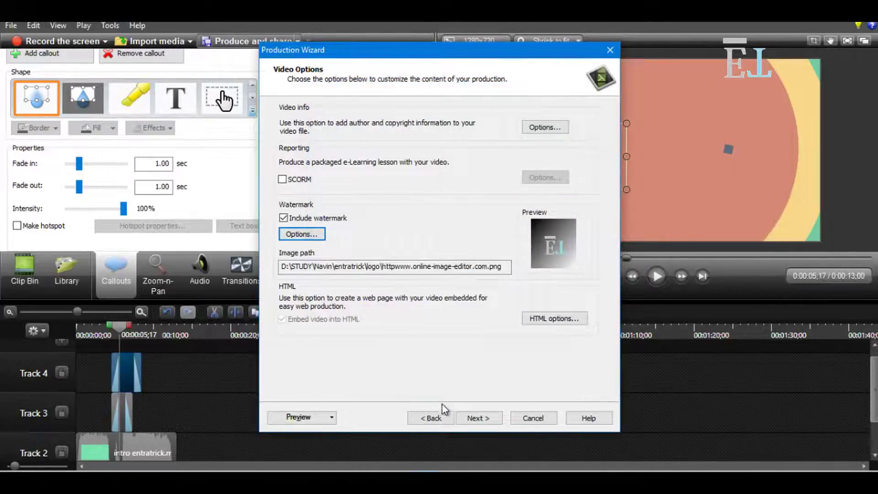
click(478, 418)
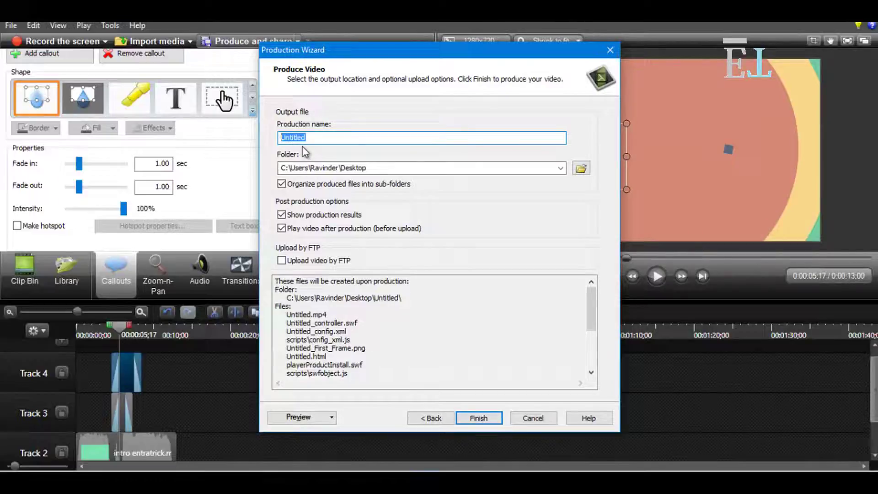
text(entratr)
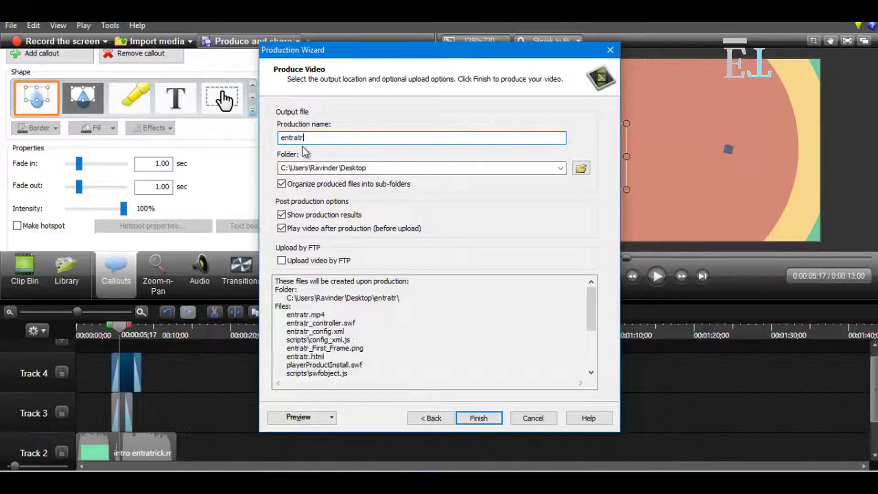
text(ivk)
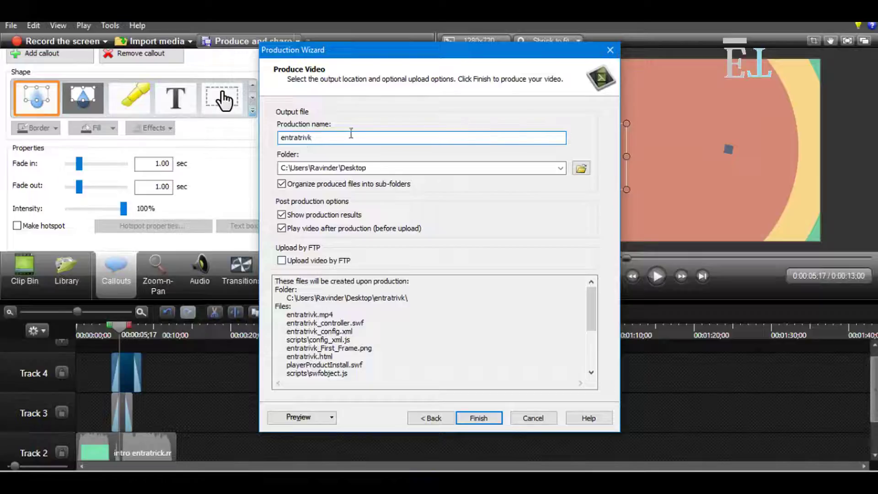
key(BackSpace)
key(BackSpace)
key(BackSpace)
text(ic)
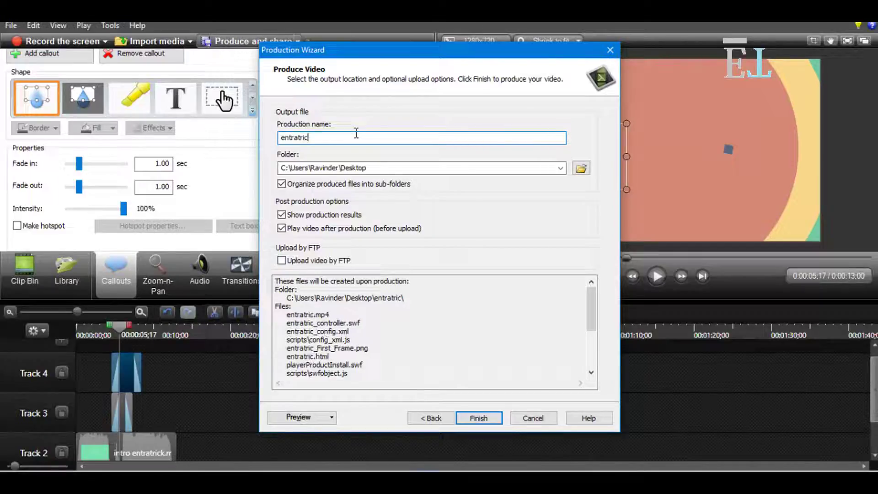
text(k)
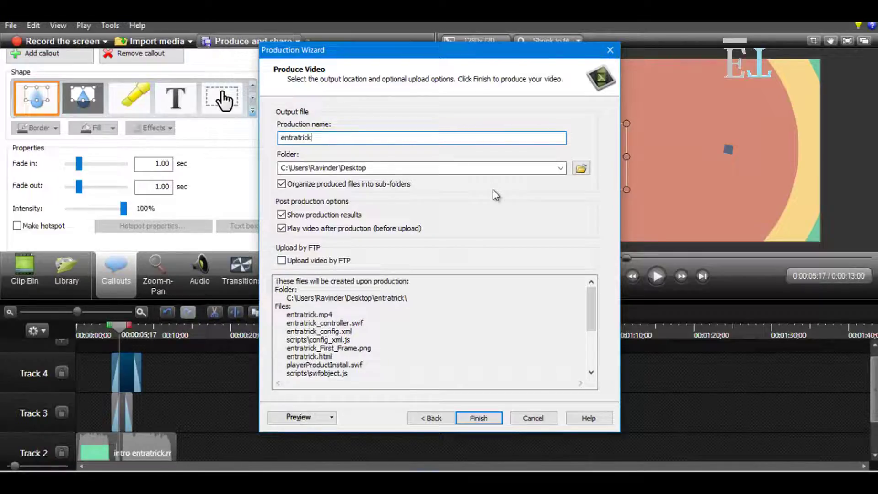
Keep the Desktop output folder and start rendering the video
click(581, 169)
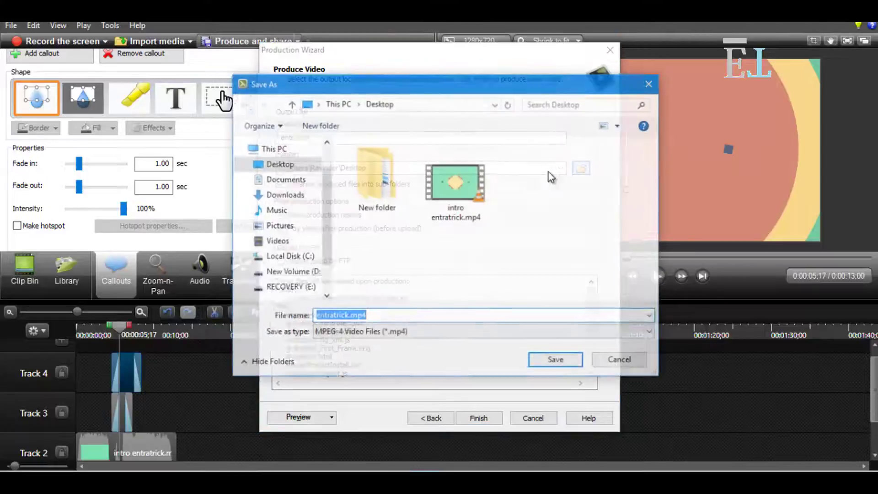
click(651, 83)
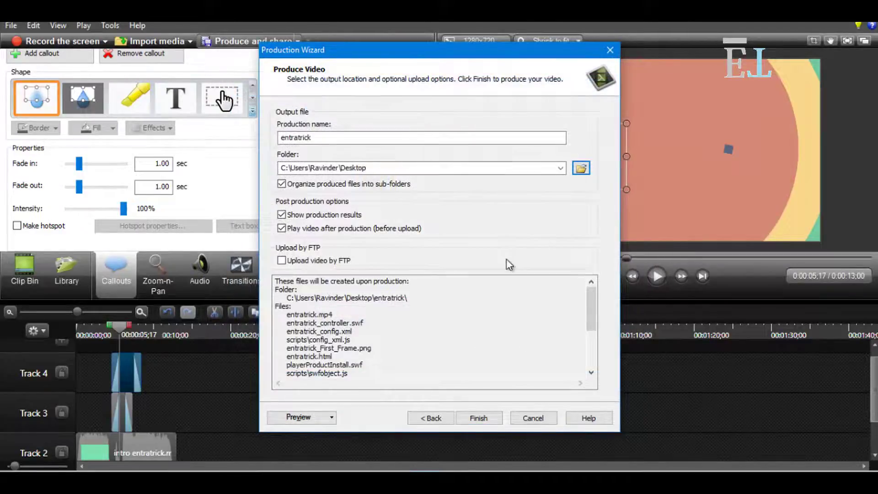
click(485, 420)
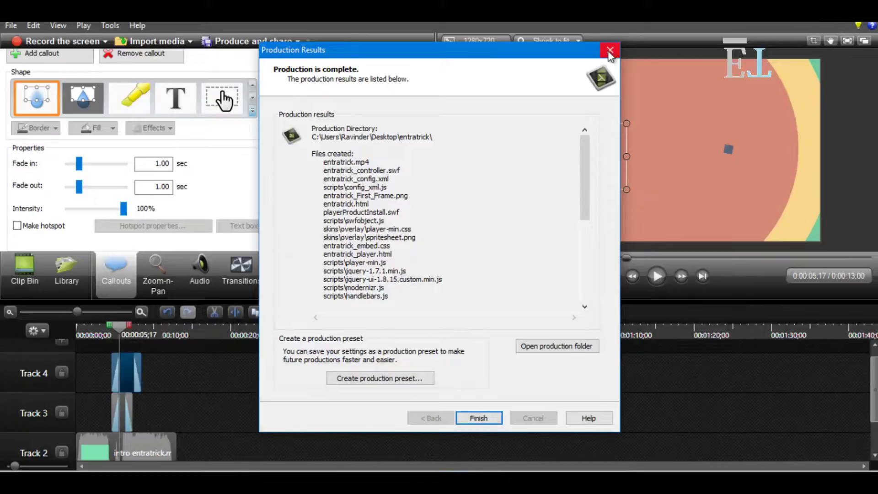
Close the Production Results dialog once rendering reaches 100%
click(610, 51)
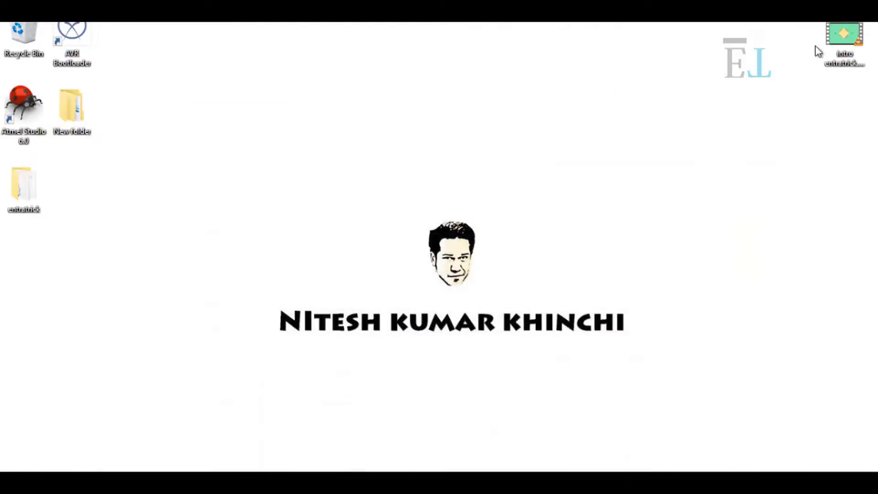
Open the desktop entratrick folder and play the produced entratrick.mp4 (1,531 KB)
double_click(29, 197)
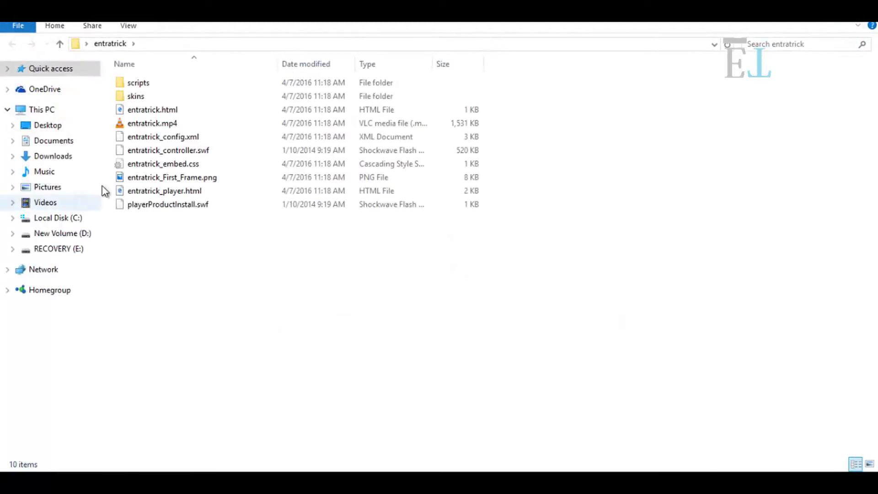
double_click(168, 123)
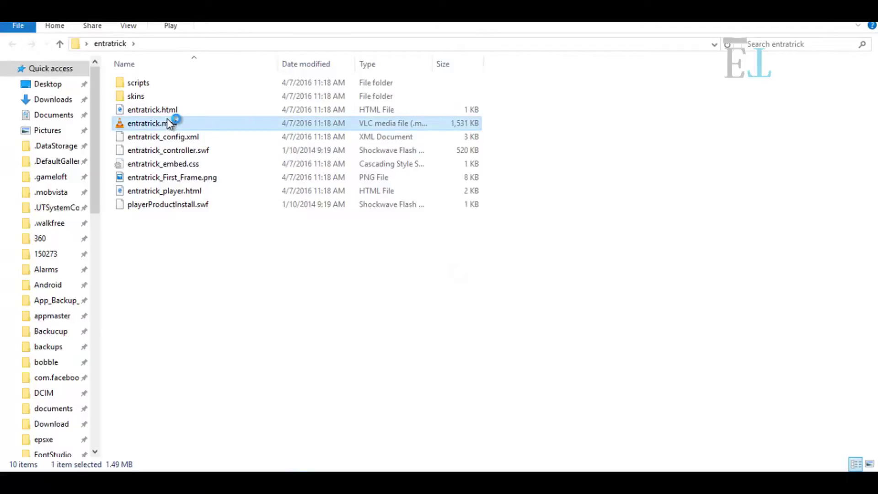